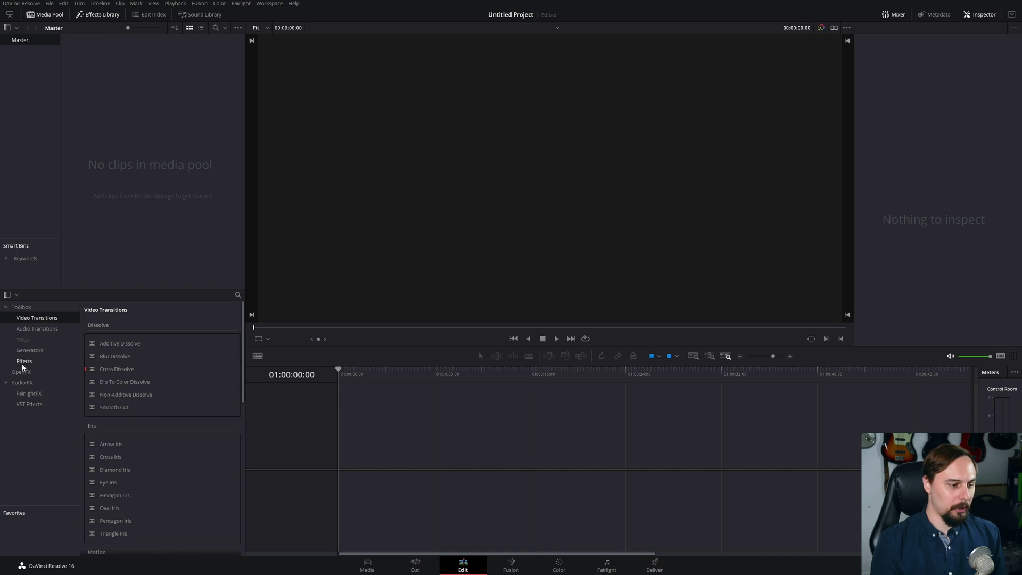
Add a Text+ title to the timeline and set its font to Bahnschrift Light SemiCondensed
left_click(27, 342)
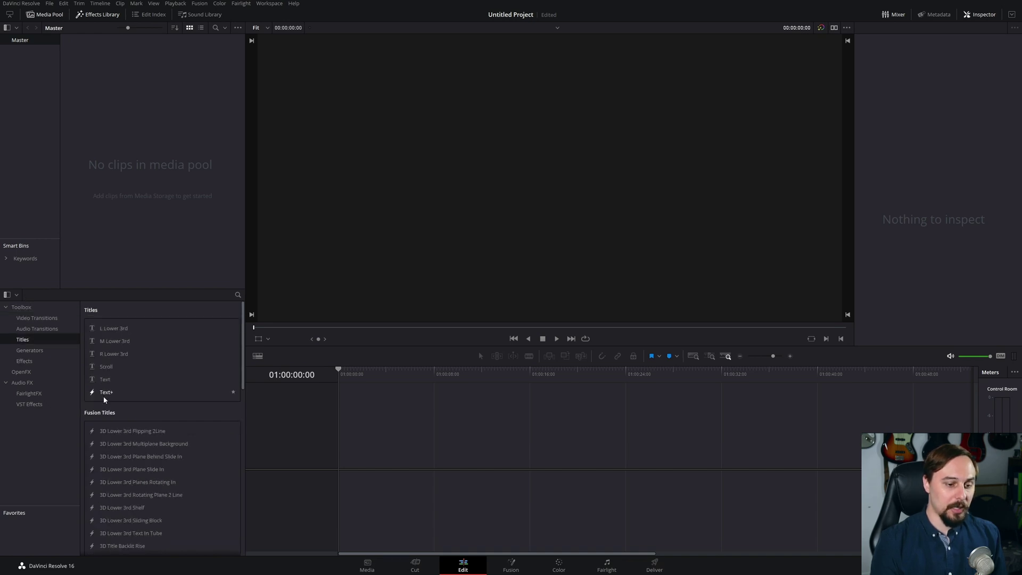
left_click_drag(105, 393, 340, 467)
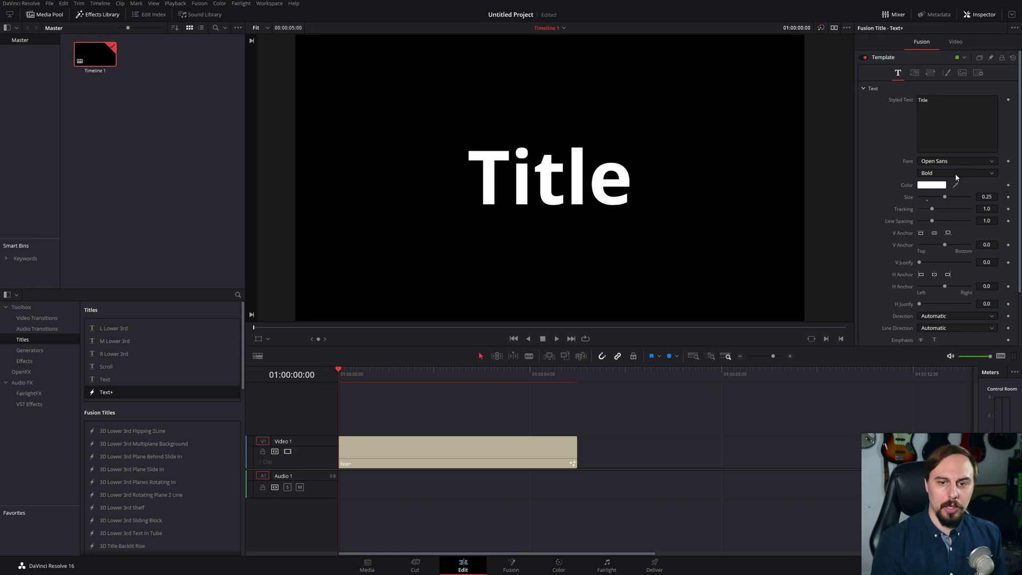
left_click(966, 162)
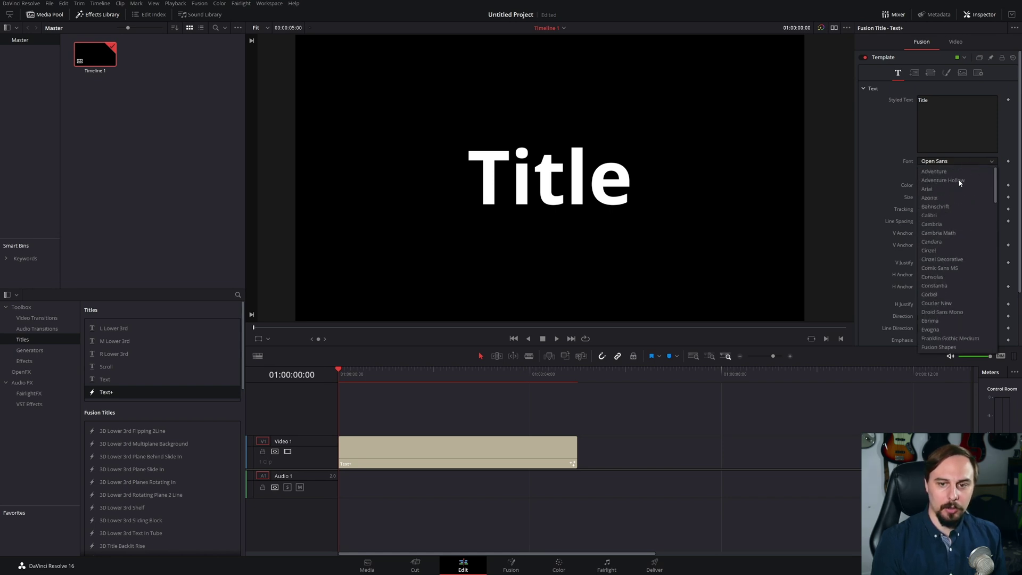
left_click(947, 206)
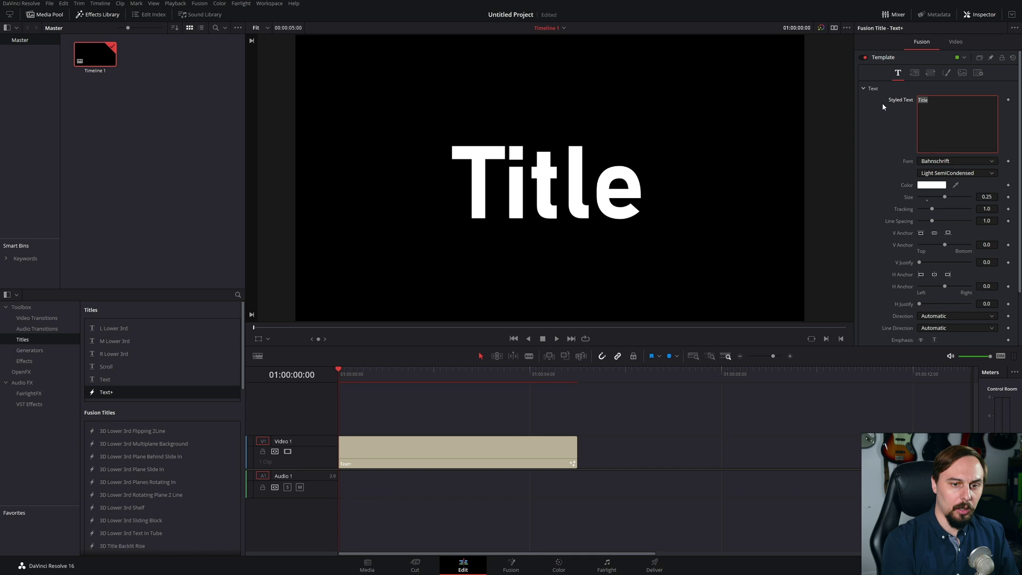
Enter the title text as 'GLOWING' on the first line and 'TEXT' on the second
type("0")
key("BackSpace")
type("GLOWING")
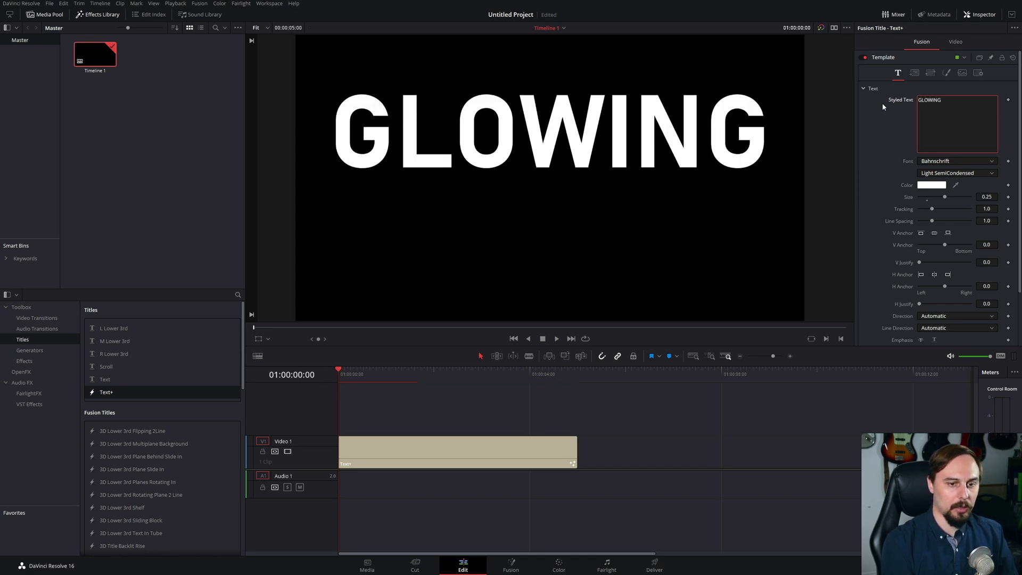
key("Return")
type("TEXT")
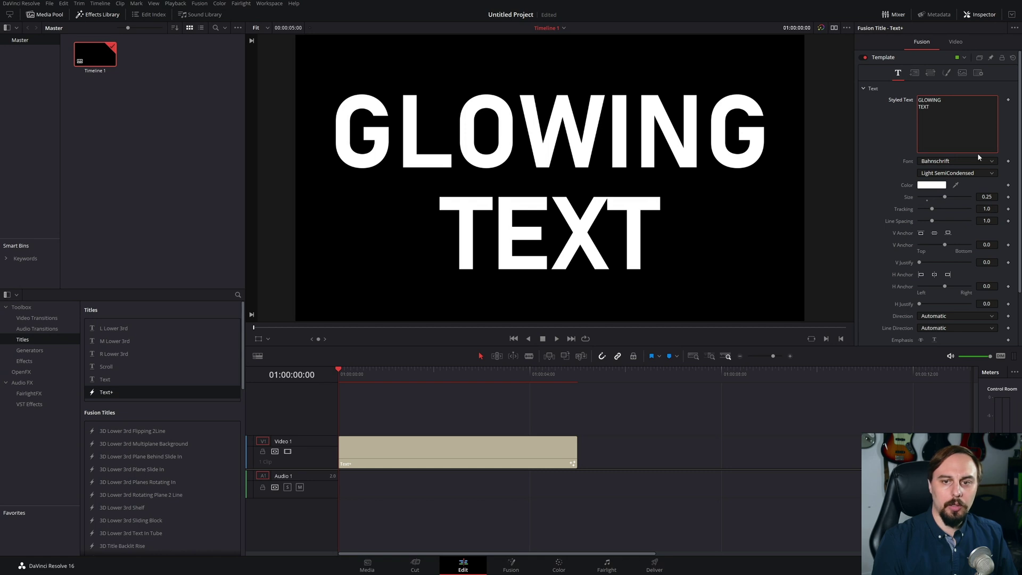
Set the title's Transform Zoom to 0.8 in the Video settings
left_click(962, 45)
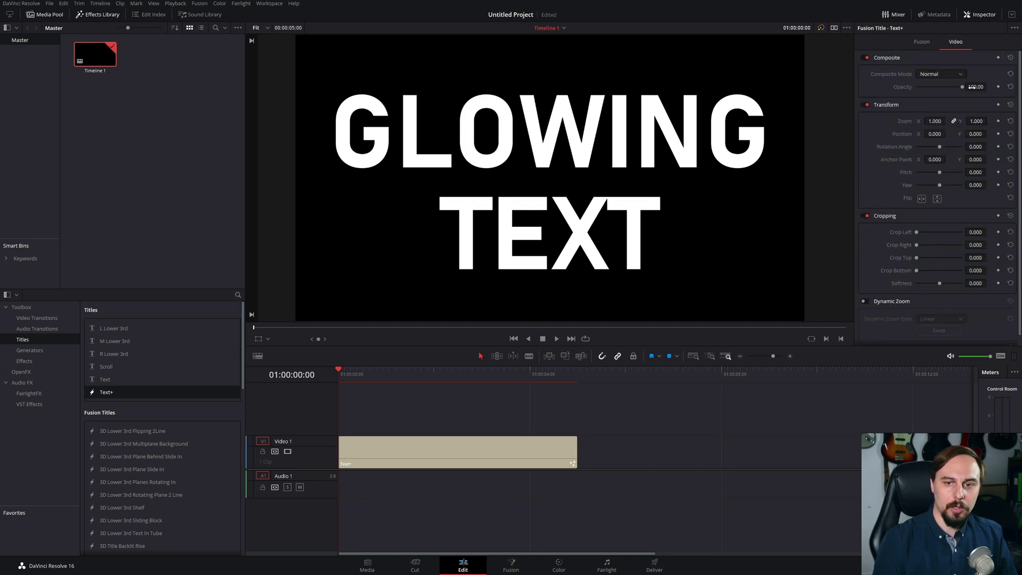
left_click_drag(983, 127, 977, 121)
double_click(978, 121)
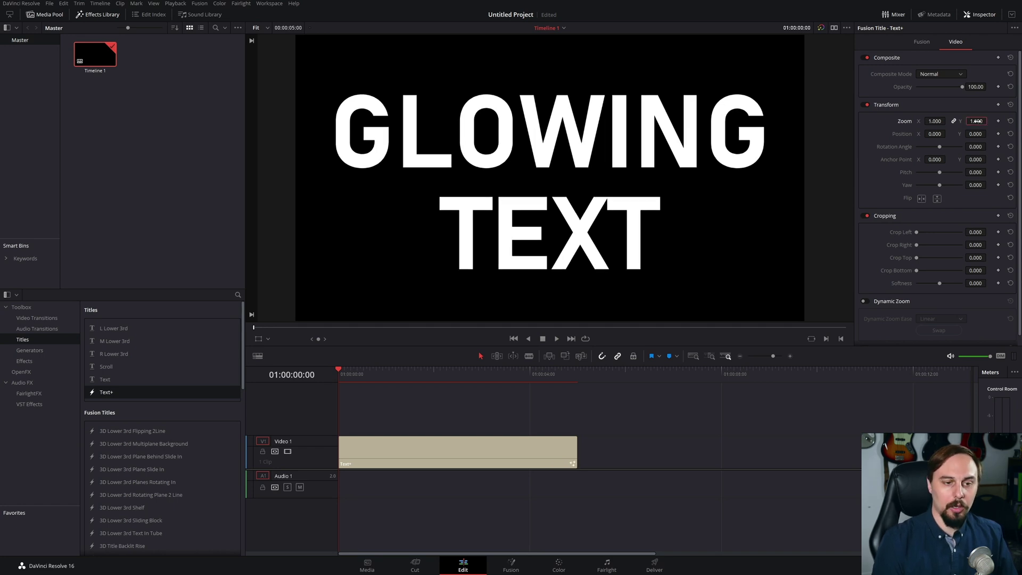
type("0.8")
key("Return")
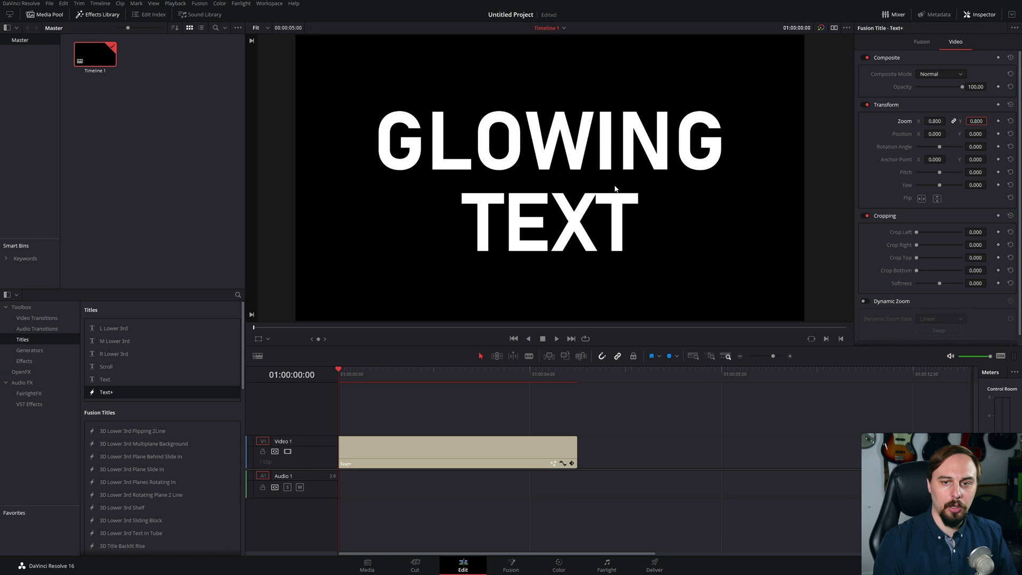
left_click(921, 42)
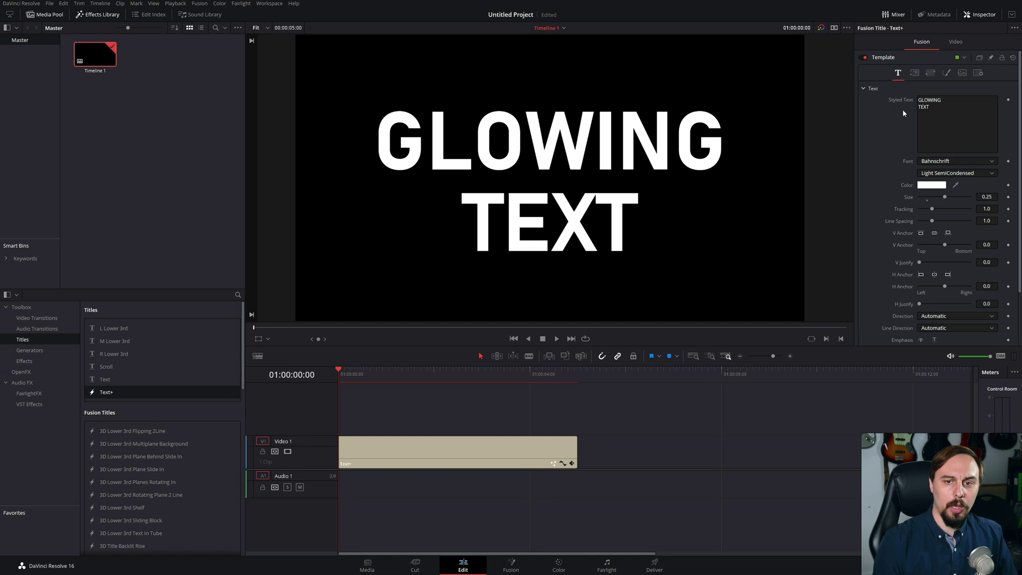
Recolour shading element 2 (Red Outline) to a semi-transparent turquoise
left_click(949, 74)
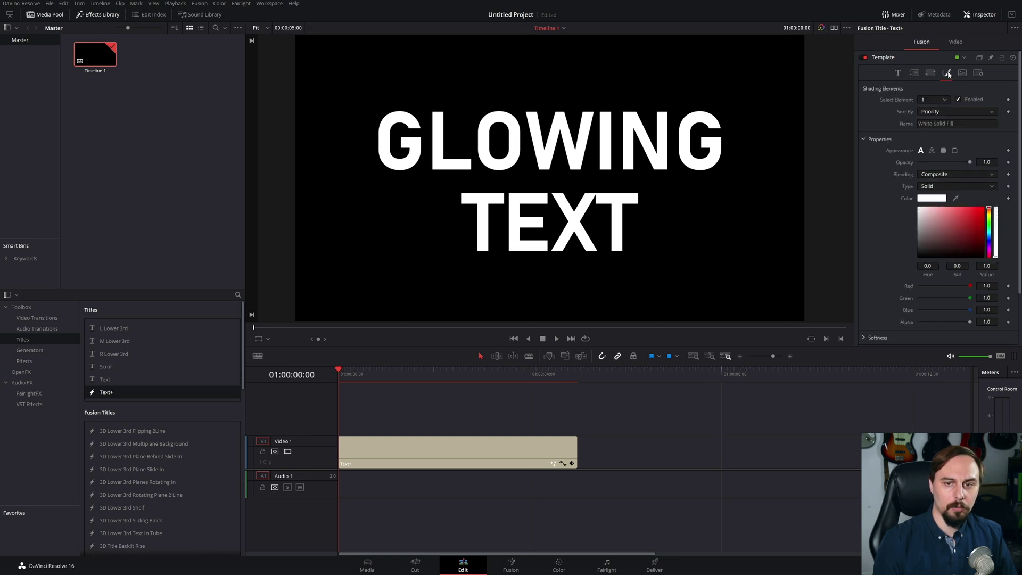
left_click(943, 99)
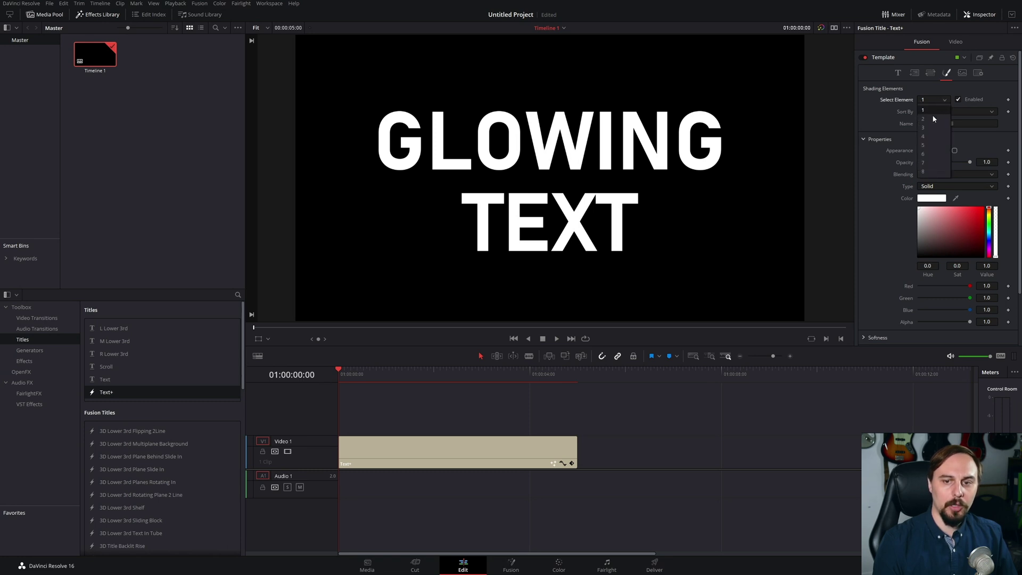
left_click(931, 118)
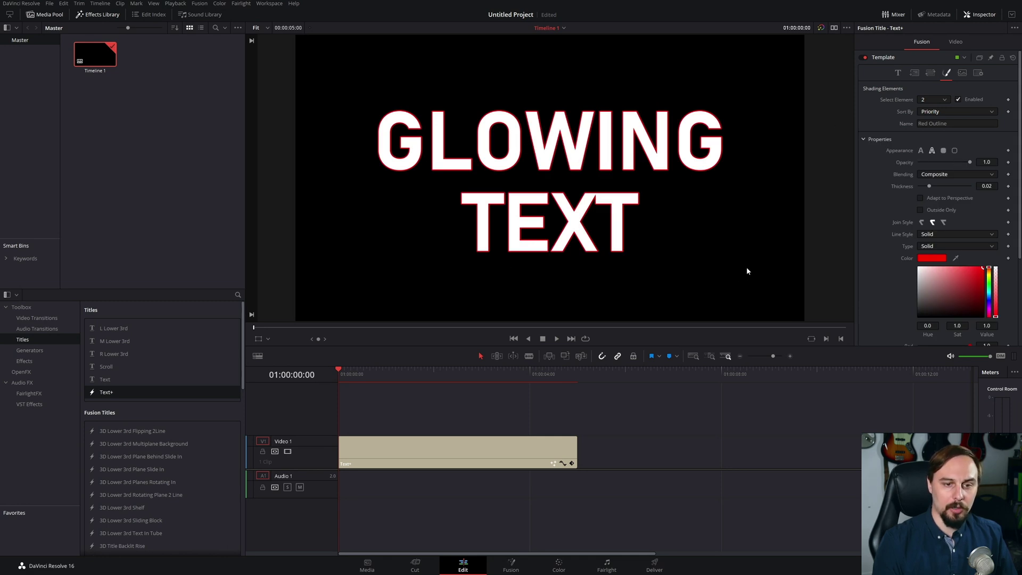
left_click(989, 294)
left_click(996, 296)
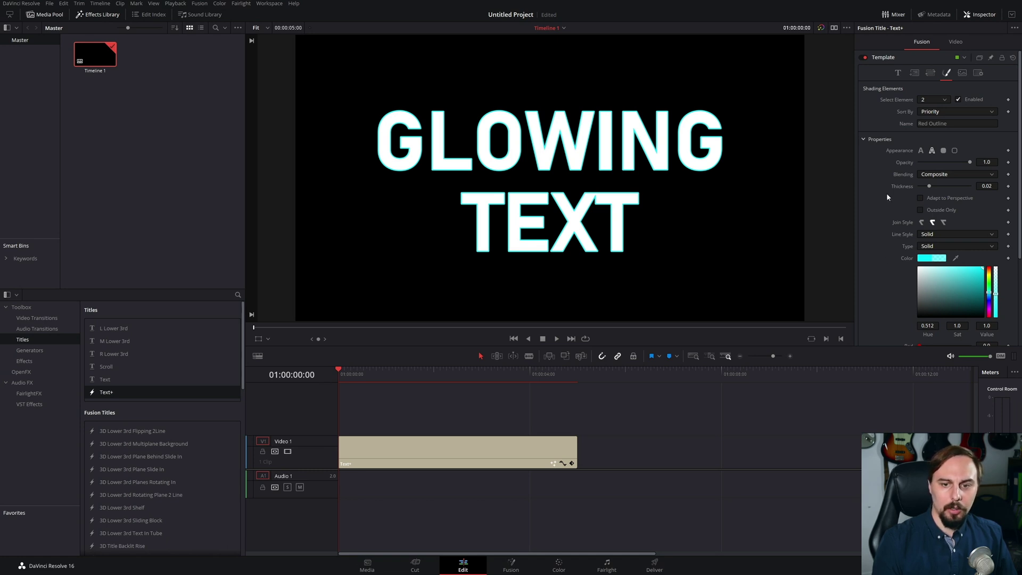
Set the outline's Softness X and Softness Y both to 19
left_click_drag(1019, 201, 1019, 293)
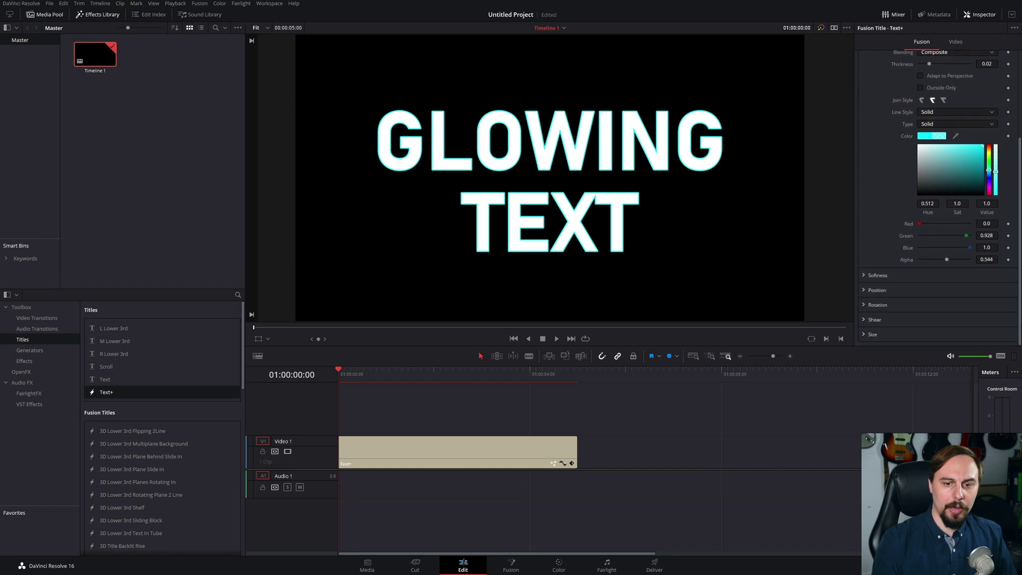
left_click(874, 275)
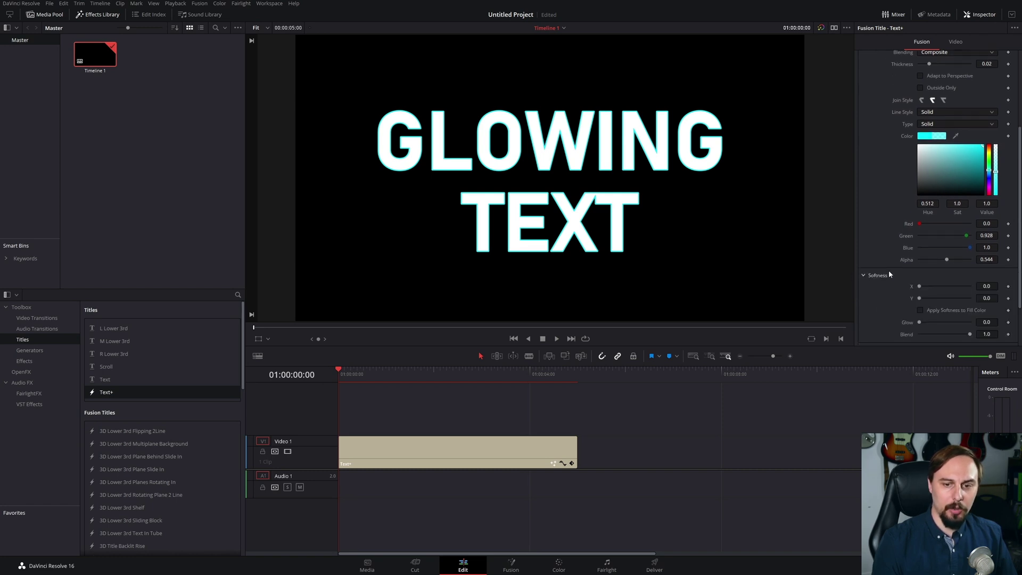
scroll(902, 305, "down", 2)
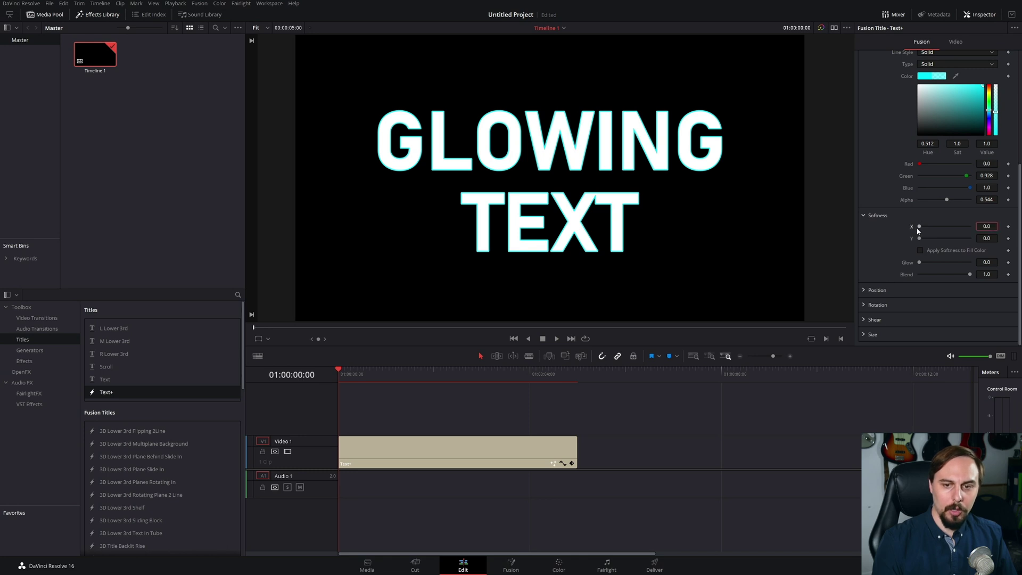
left_click_drag(920, 226, 968, 229)
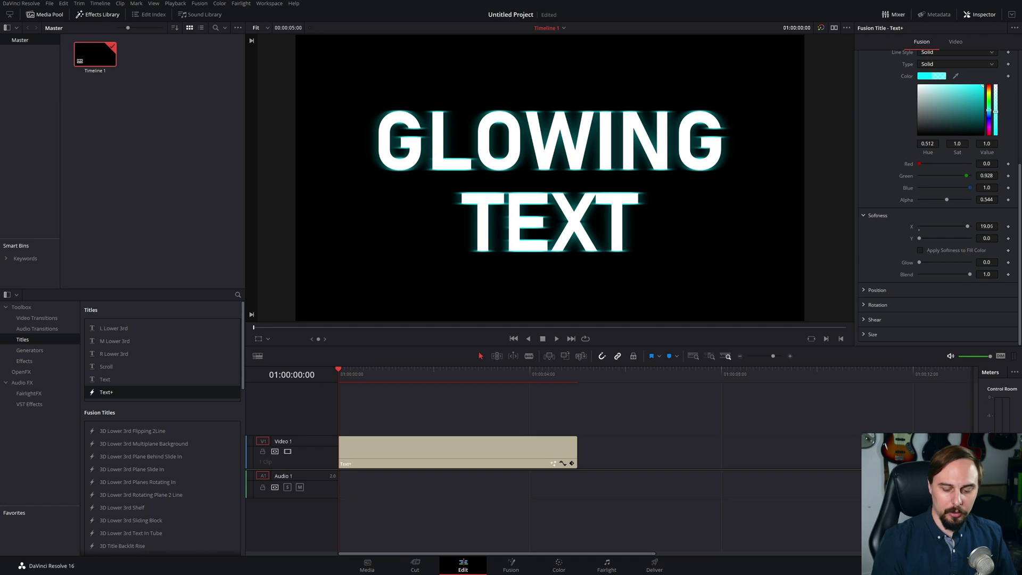
left_click_drag(986, 226, 1020, 250)
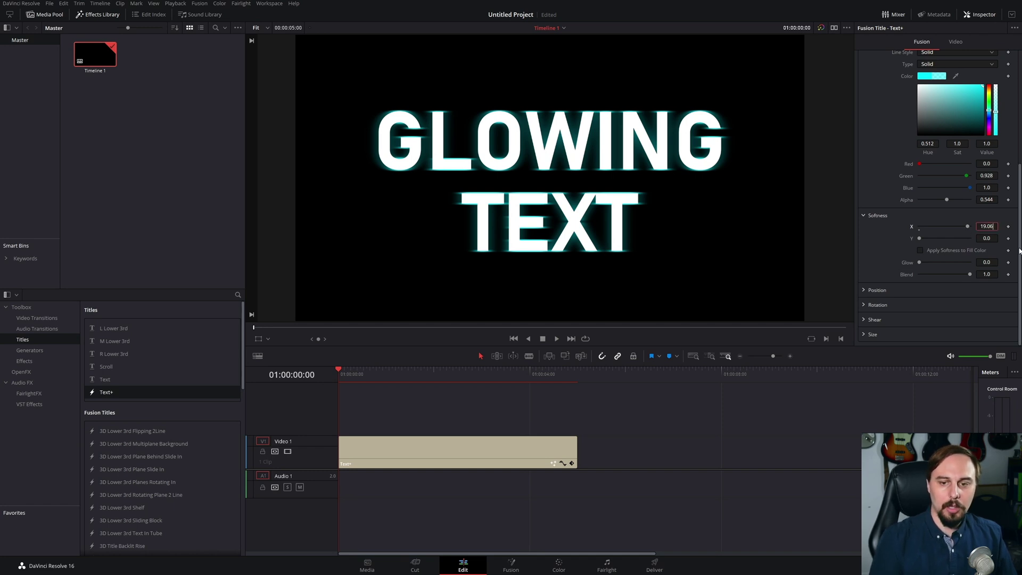
type("19")
key("Tab")
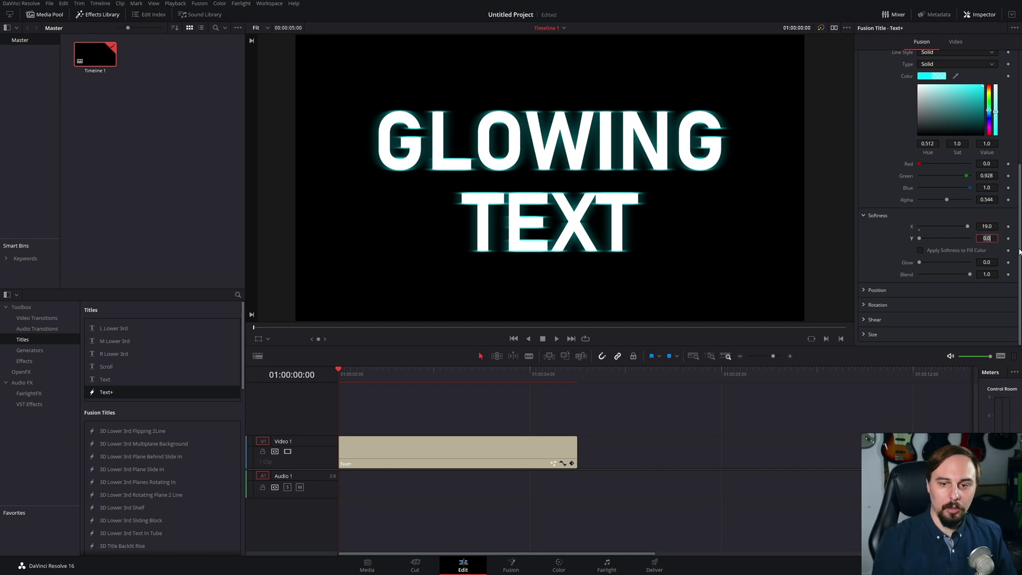
type("19")
key("Tab")
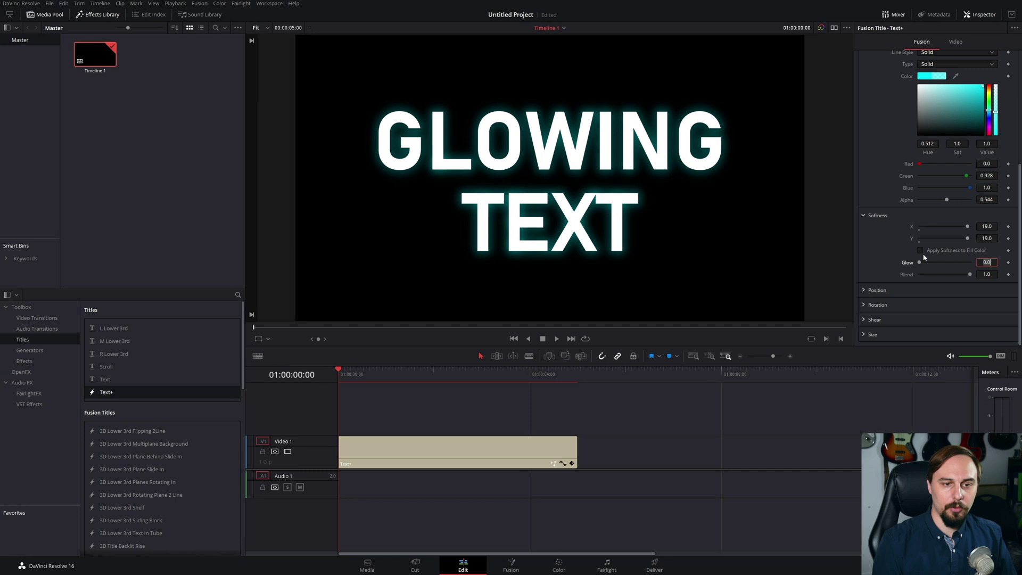
Tune the outline softness Glow to 0.781 and Blend to 0.815 for a bright cyan halo
left_click_drag(920, 264, 966, 261)
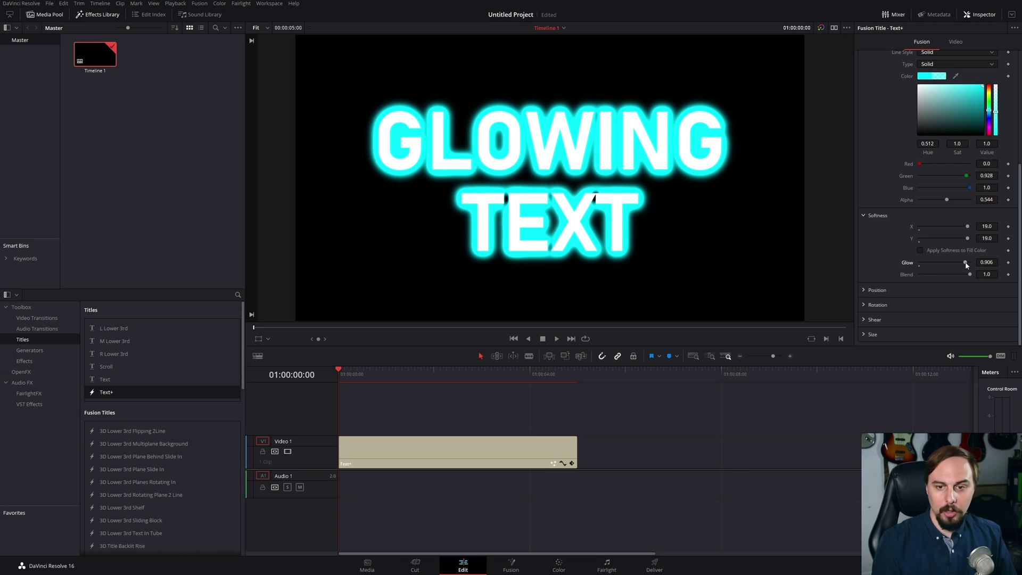
left_click_drag(970, 275, 938, 275)
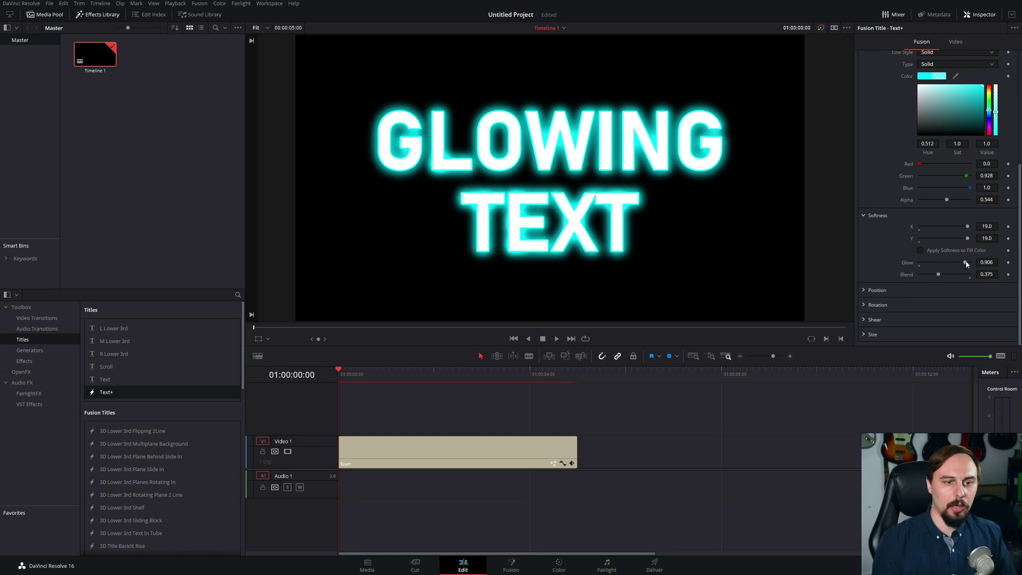
mouse_move(965, 263)
left_mouse_down()
mouse_move(943, 274)
mouse_move(954, 274)
left_mouse_up()
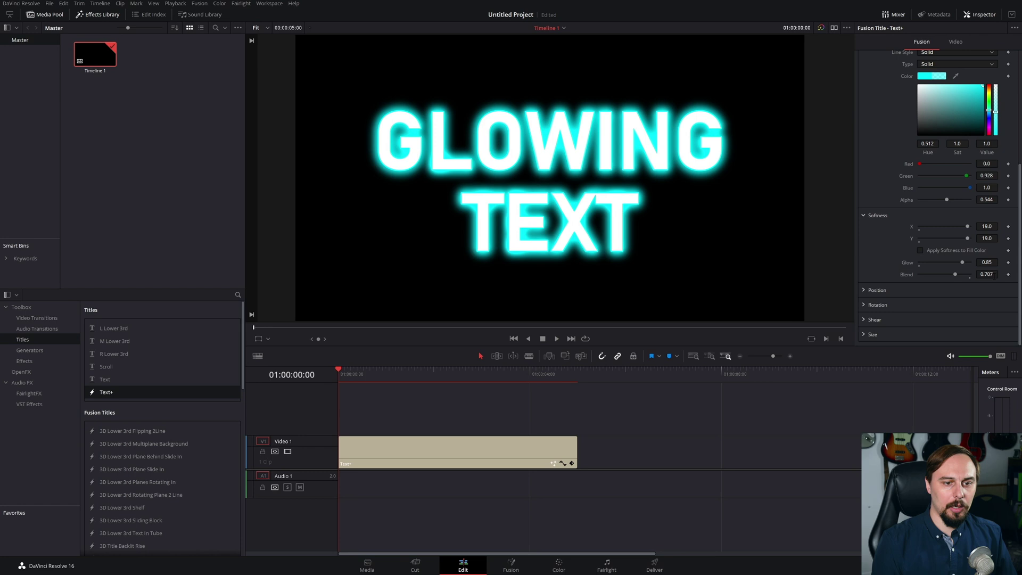
left_click_drag(955, 275, 954, 274)
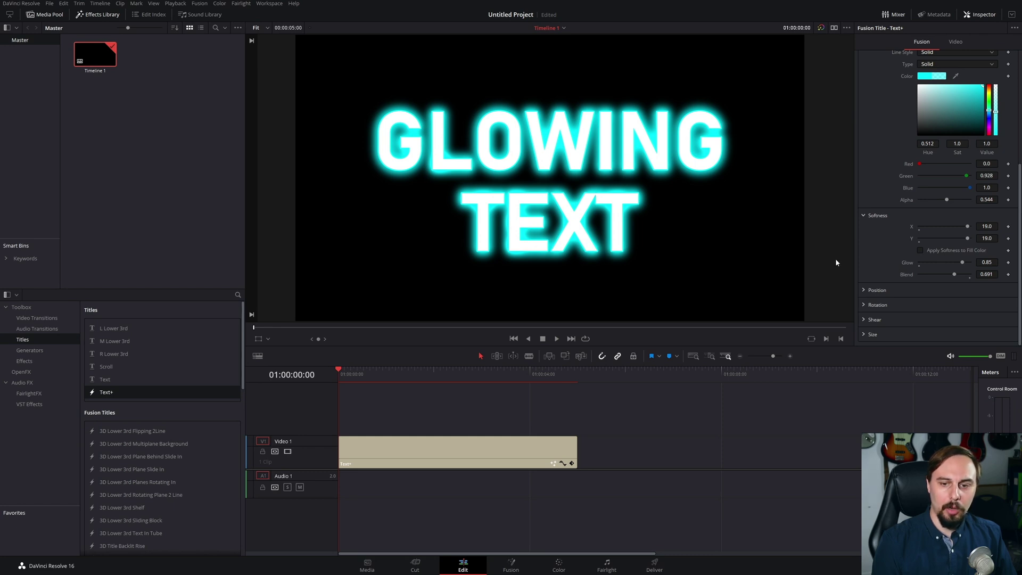
left_click_drag(963, 262, 958, 275)
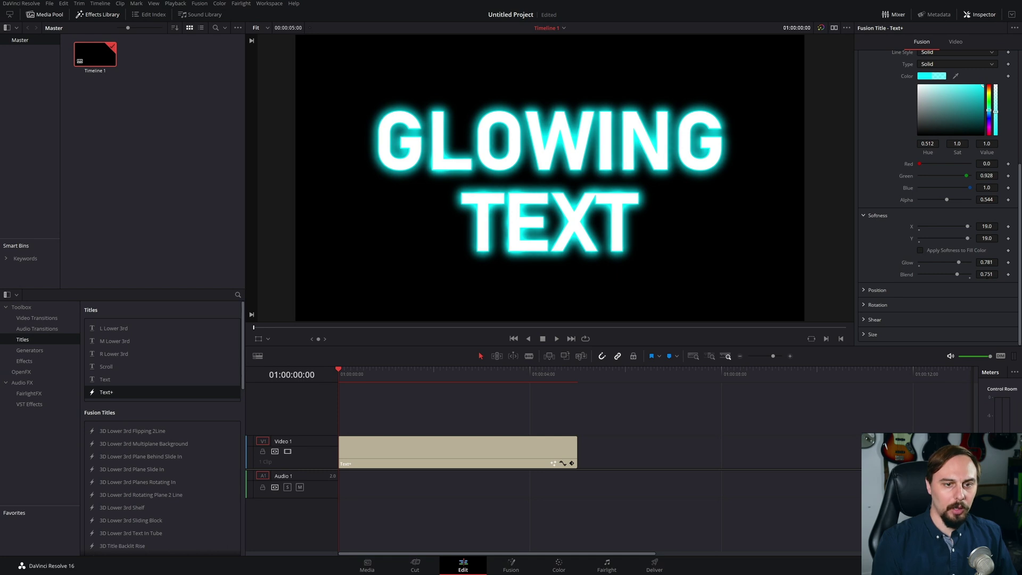
left_click_drag(958, 275, 960, 274)
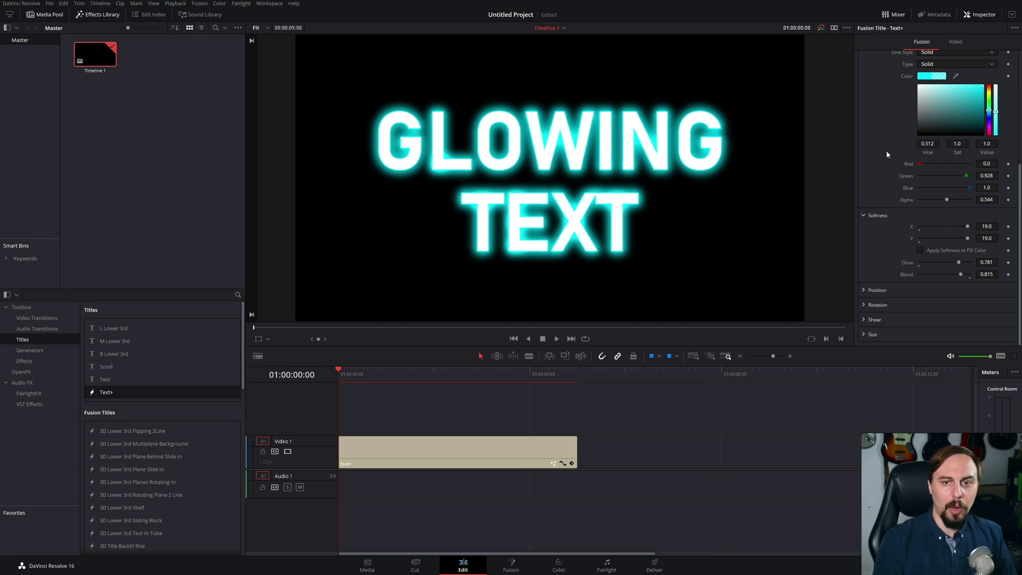
Make the letter fill black by sampling the viewer's black background as the text colour
scroll(885, 152, "up", 5)
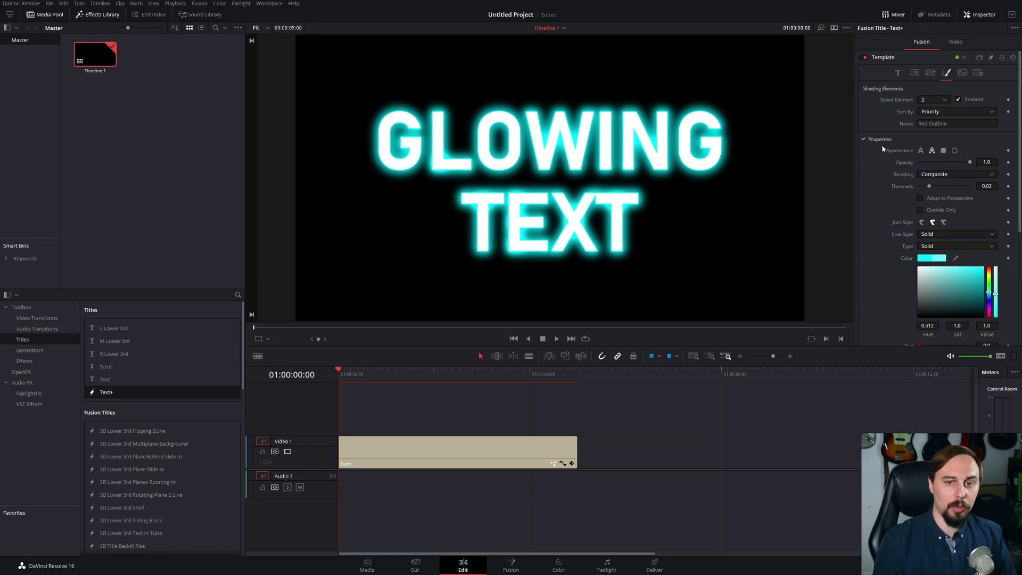
left_click(899, 72)
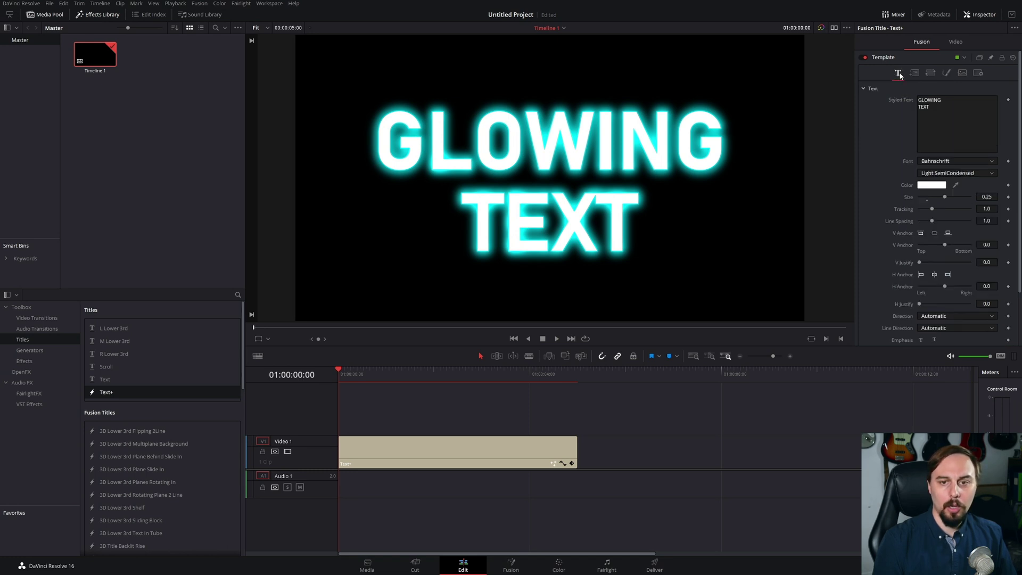
left_click(936, 187)
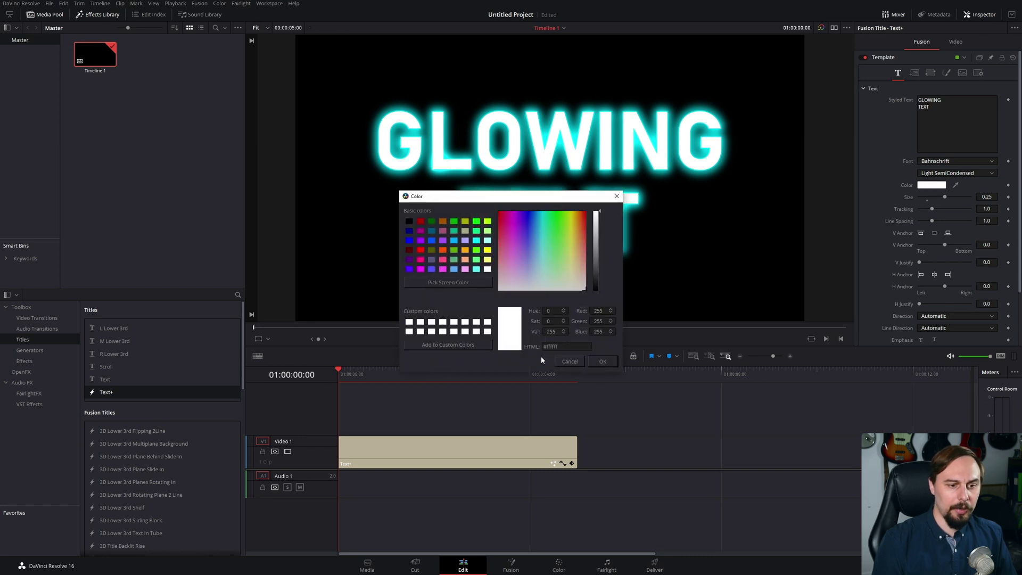
left_click(448, 282)
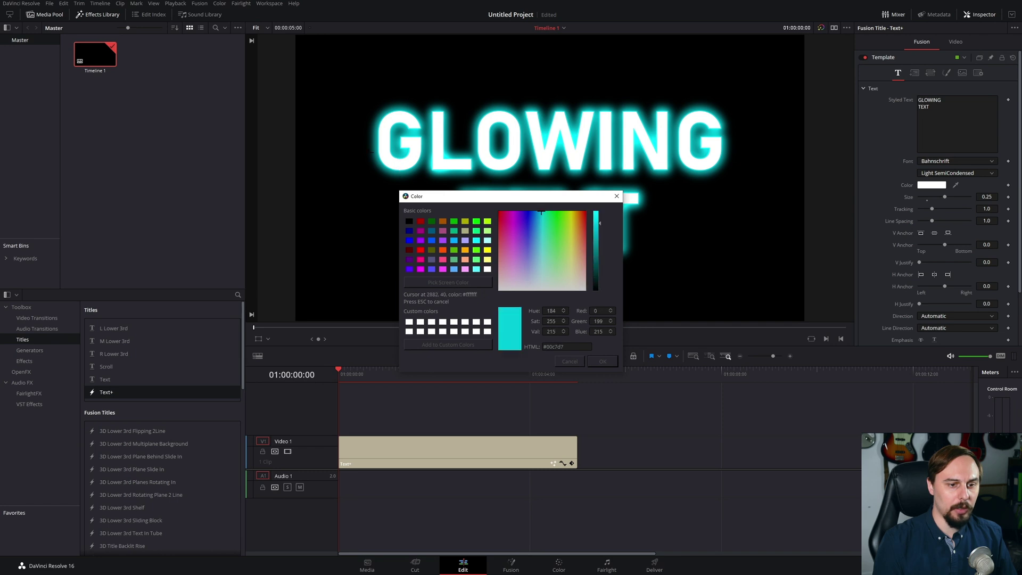
left_click(339, 154)
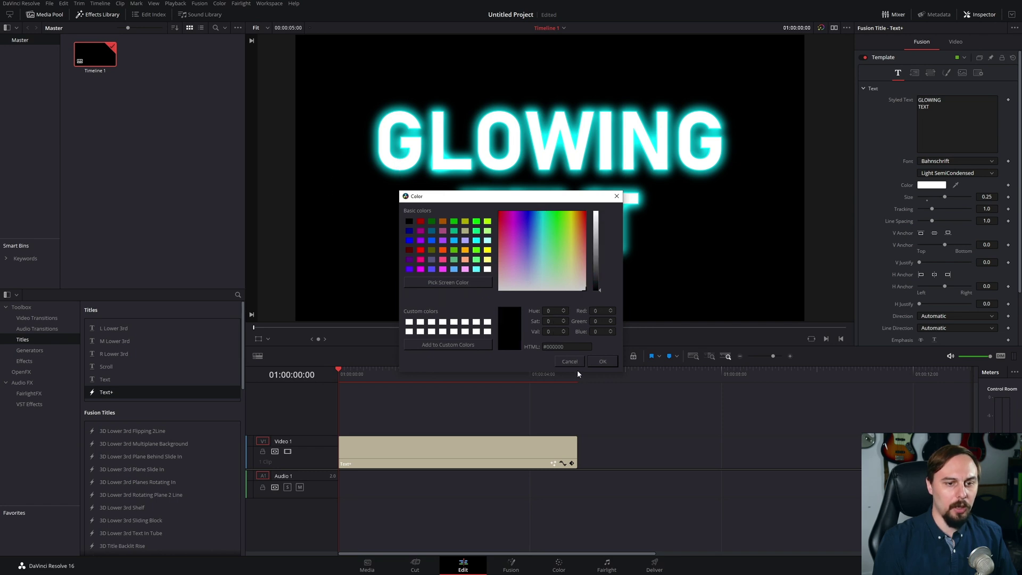
left_click(602, 362)
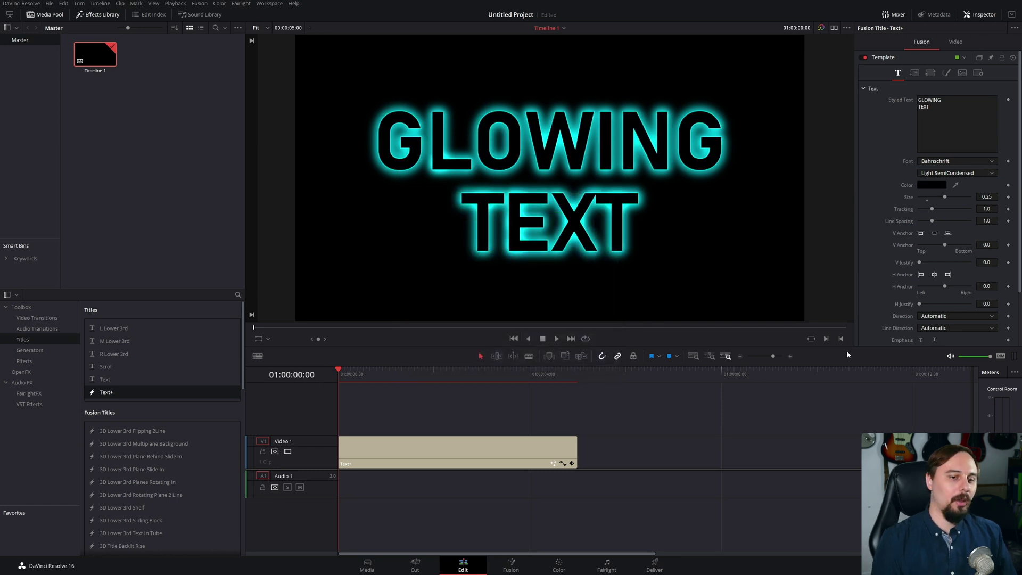